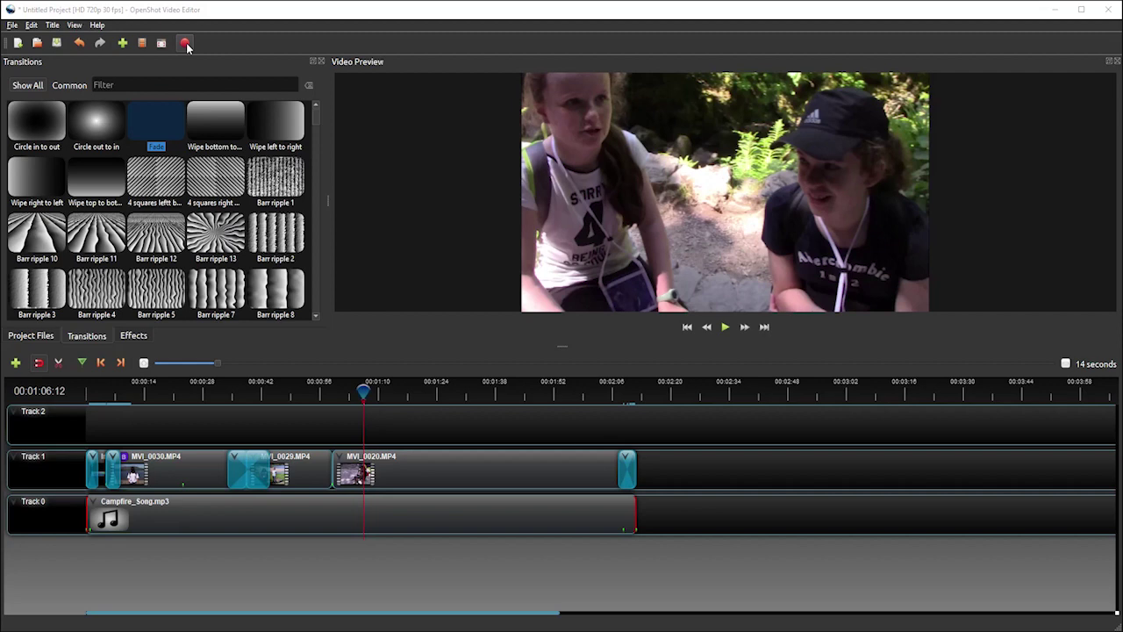
- Start a video export of the project and name the output file "GLE Video"
click(185, 43)
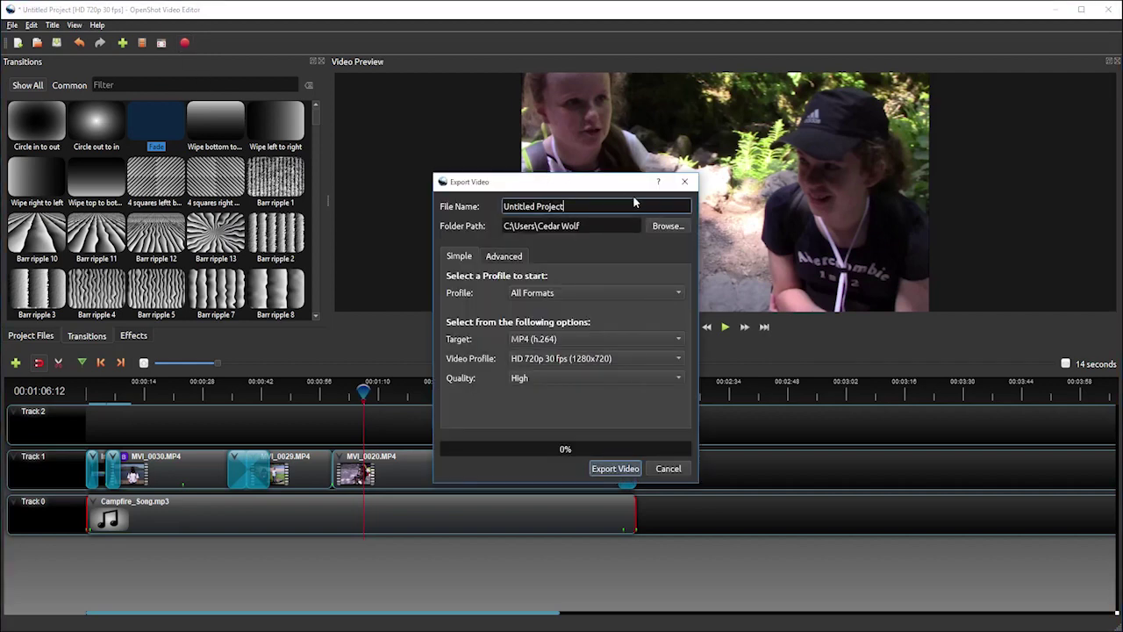
click(686, 184)
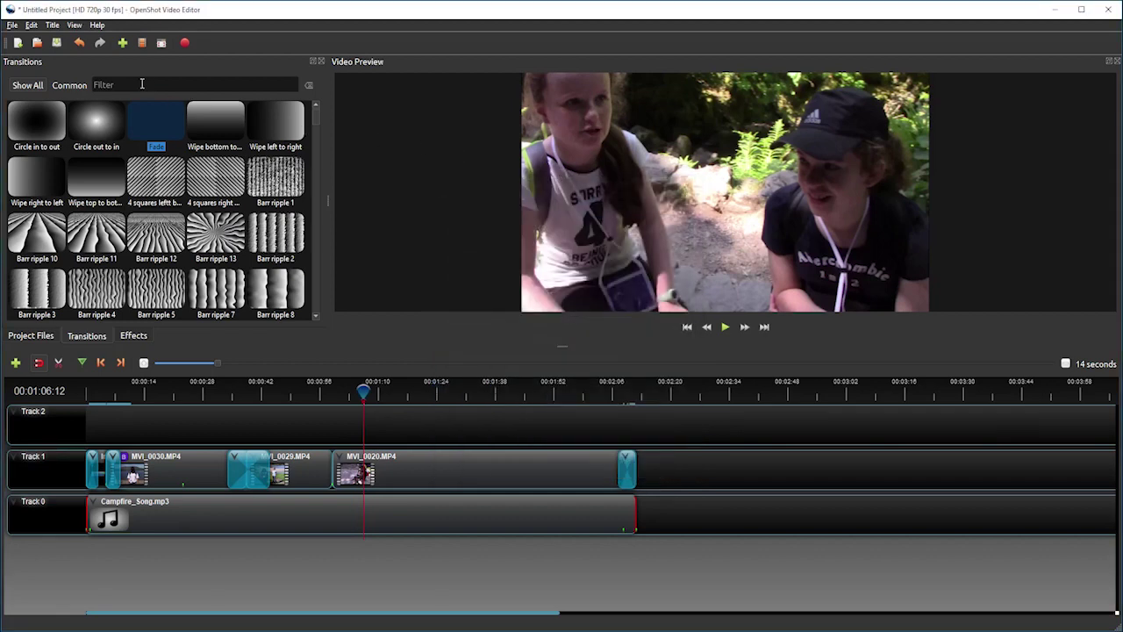
click(12, 25)
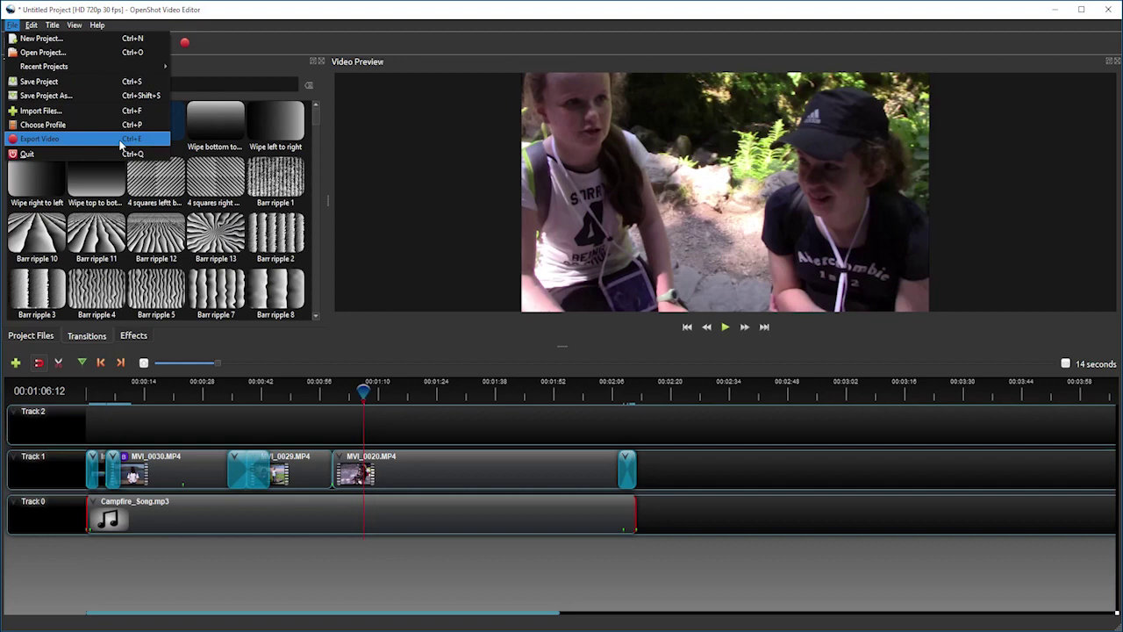
click(112, 143)
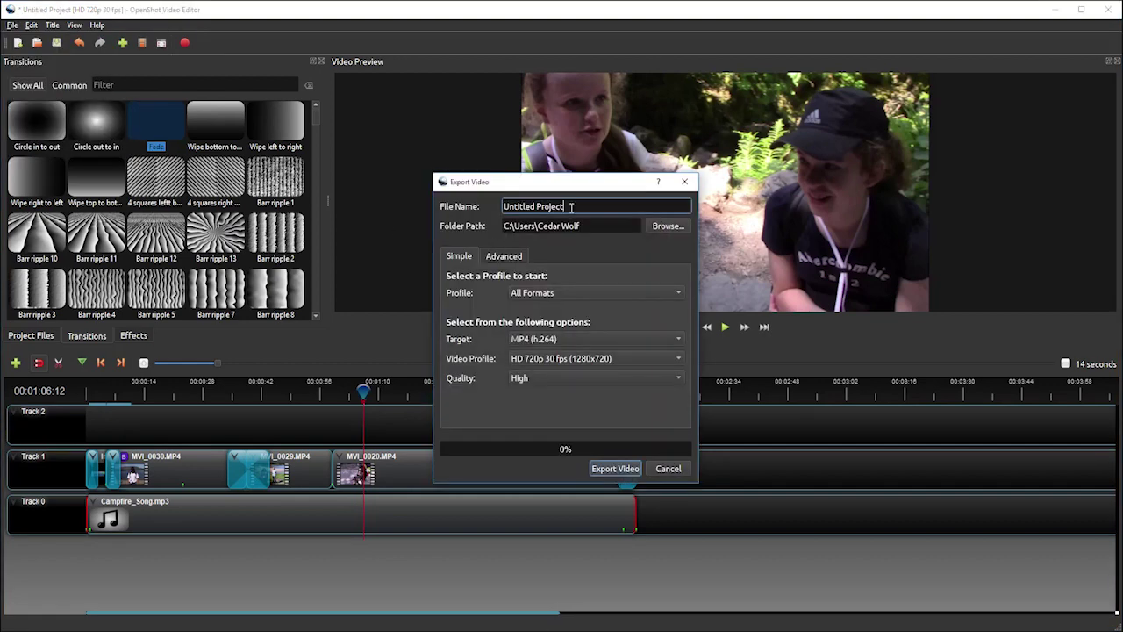
drag(566, 207, 493, 210)
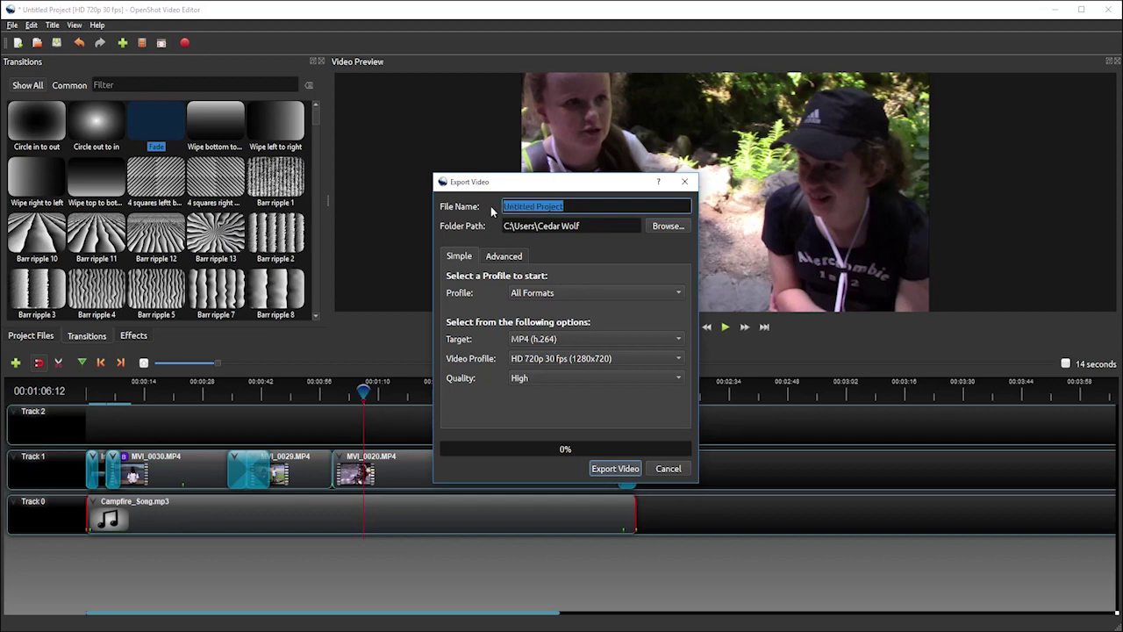
text(GLE Video)
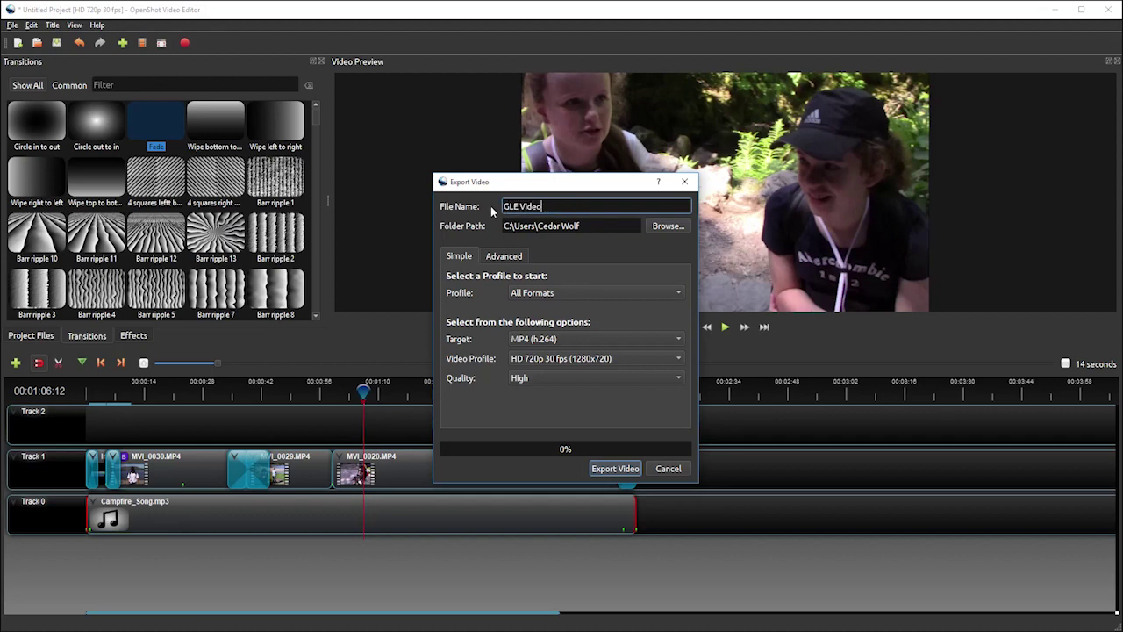
key(Tab)
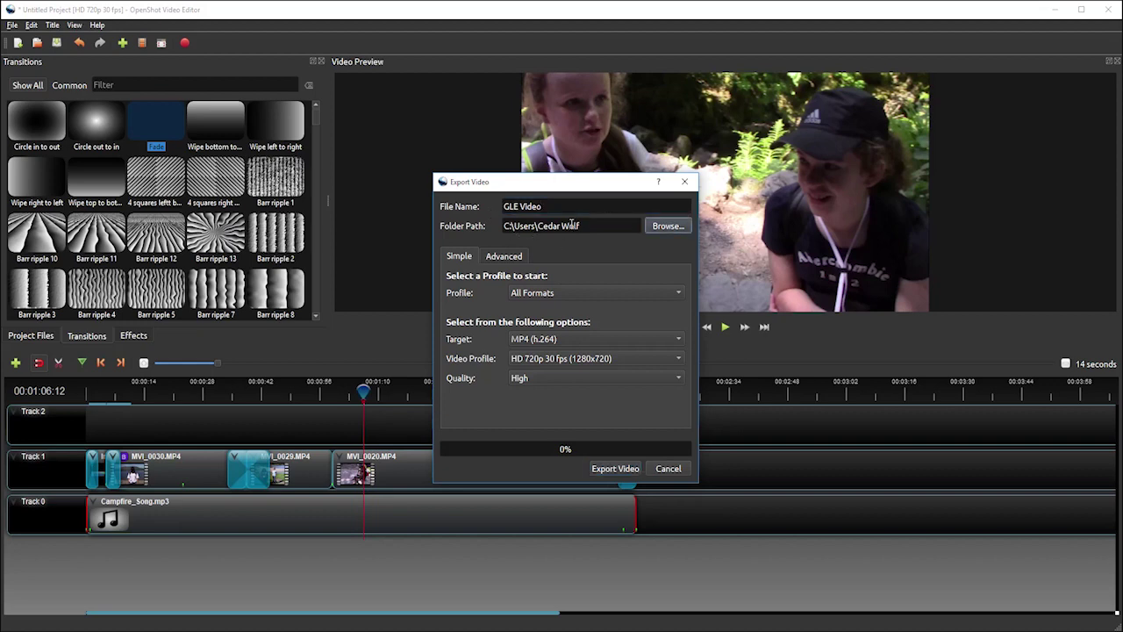
- Set the export destination to the OpenShot Training folder on the desktop
click(669, 228)
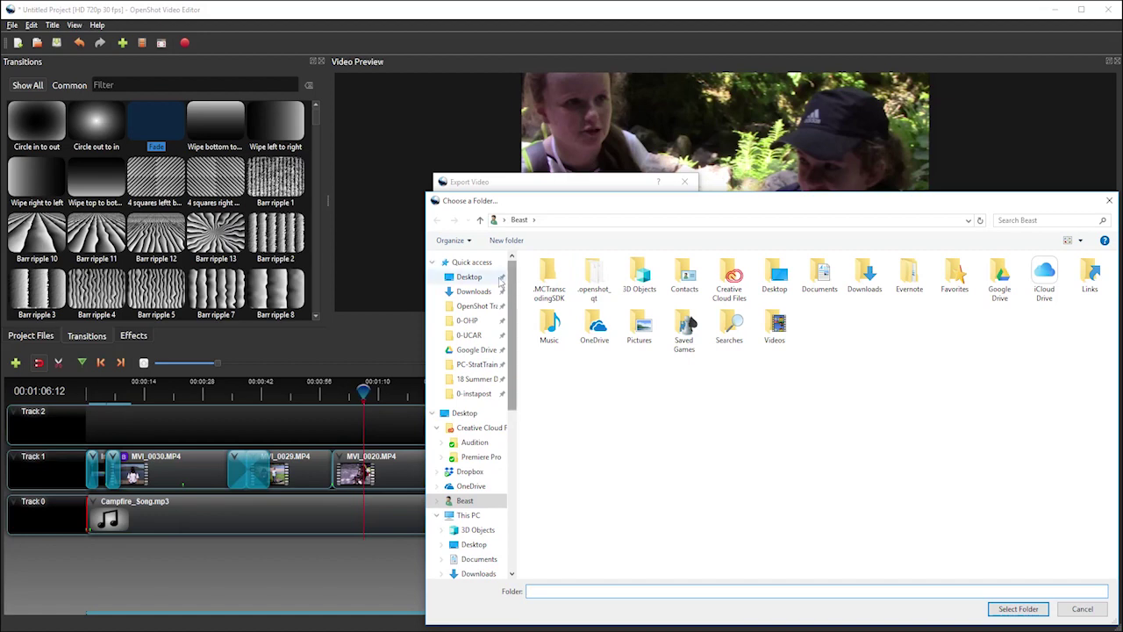
click(479, 305)
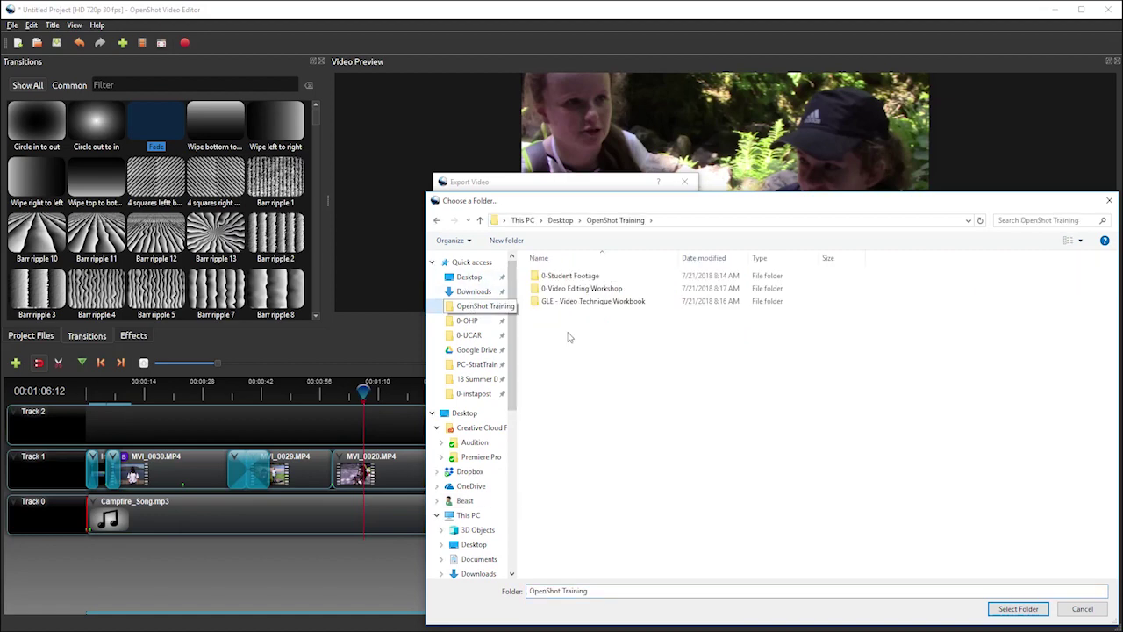
click(1016, 609)
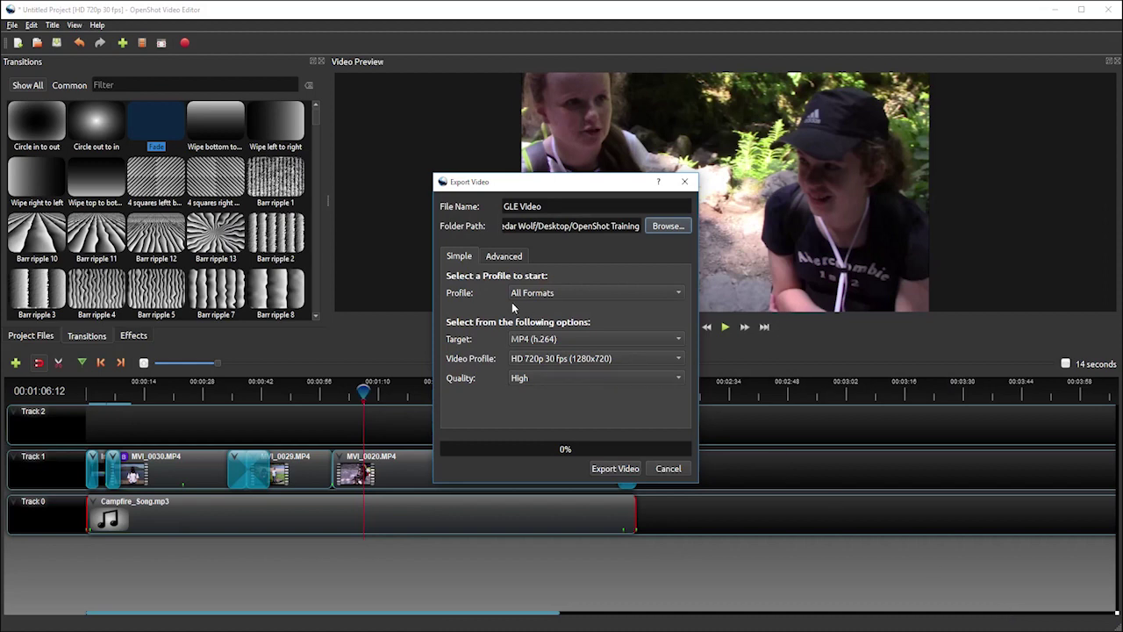
- Set the export profile to Web and the target to YouTube-HD
click(548, 294)
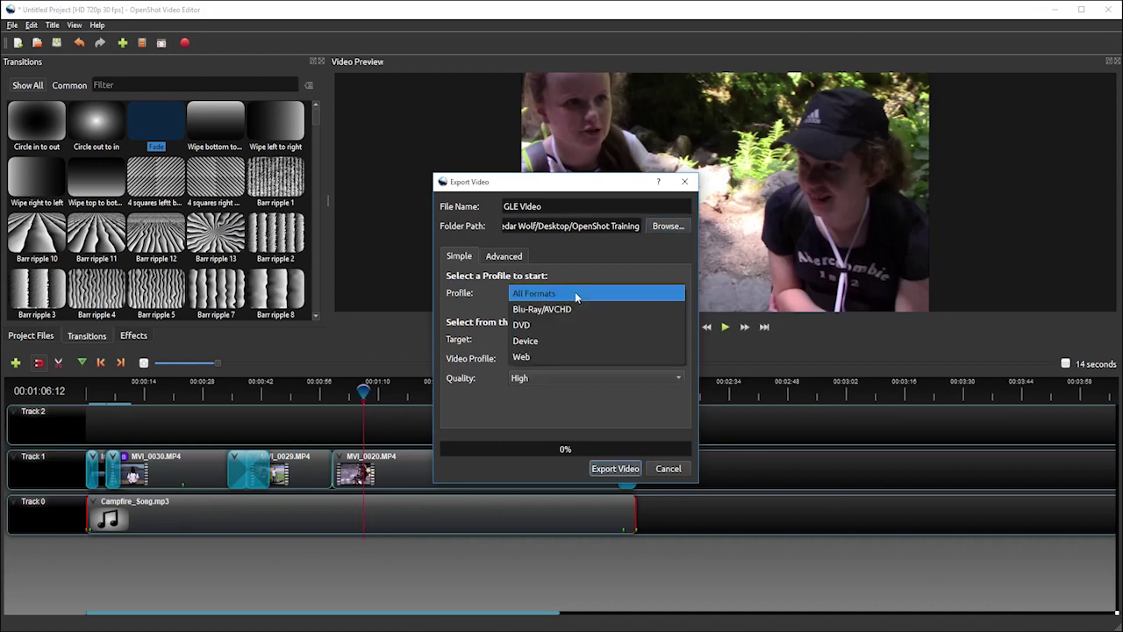
click(559, 357)
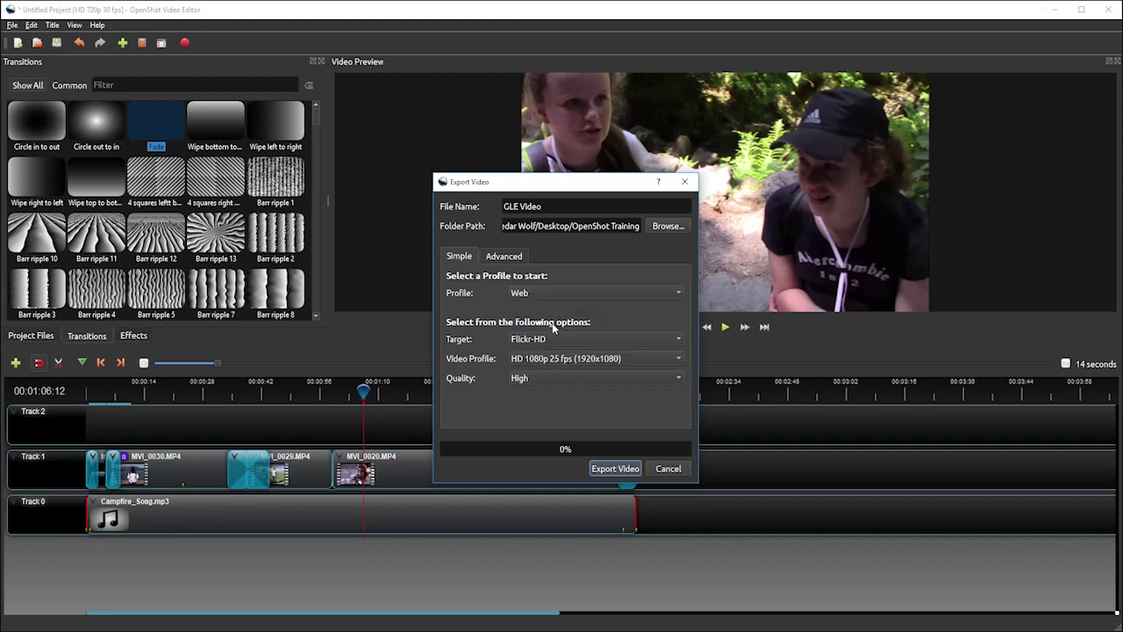
click(549, 339)
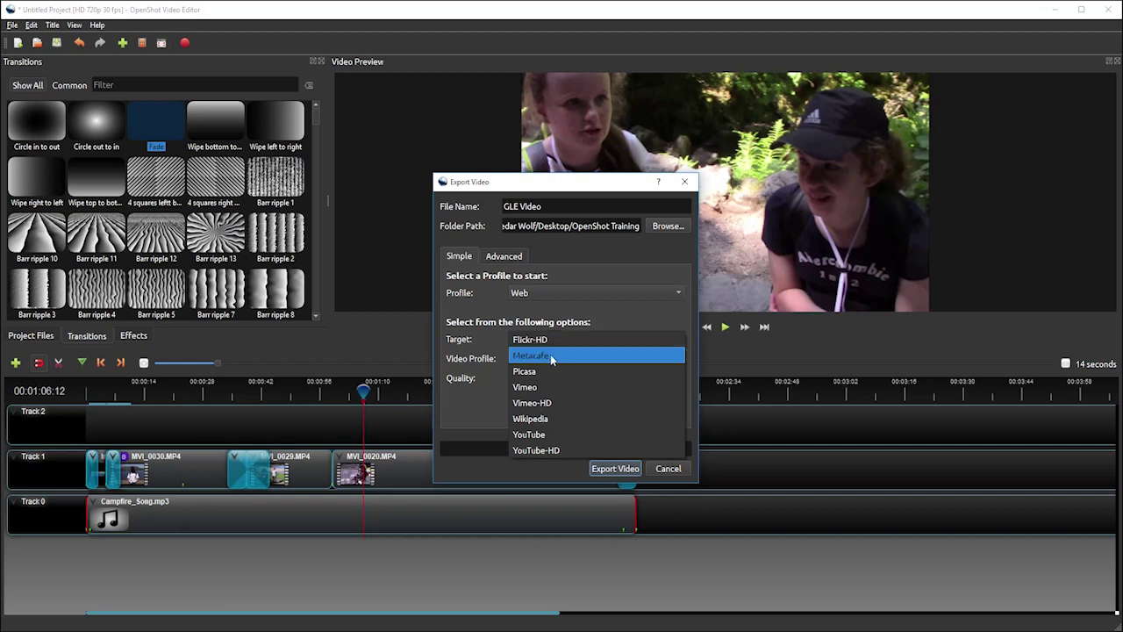
click(568, 449)
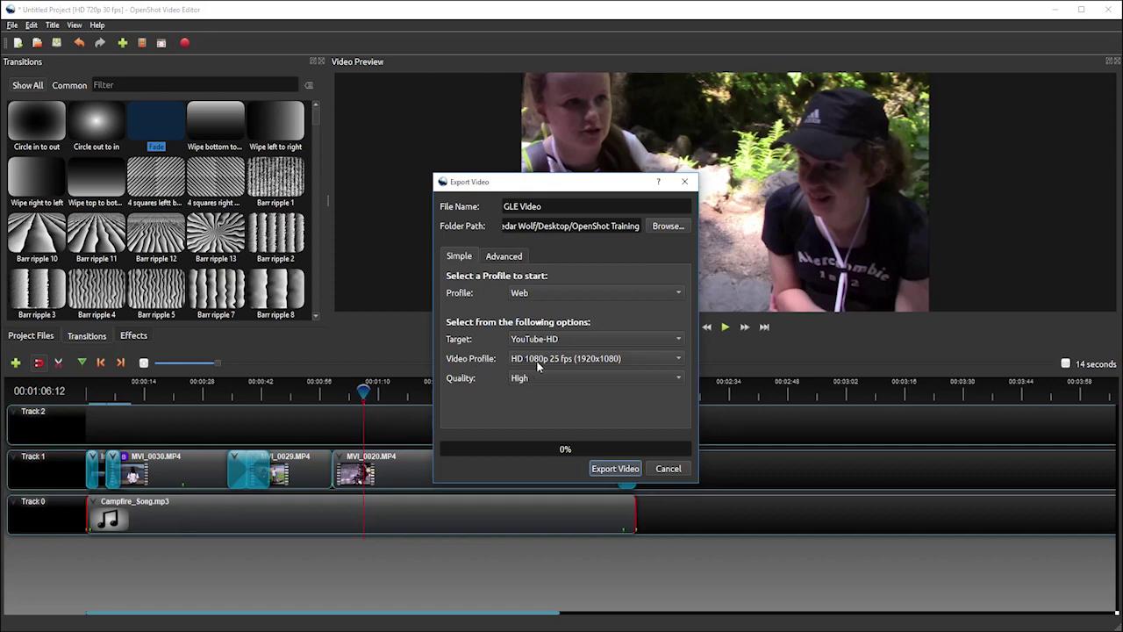
- Choose the HD 720p 29.97 fps (1280x720) video profile with High quality and export the video
click(598, 361)
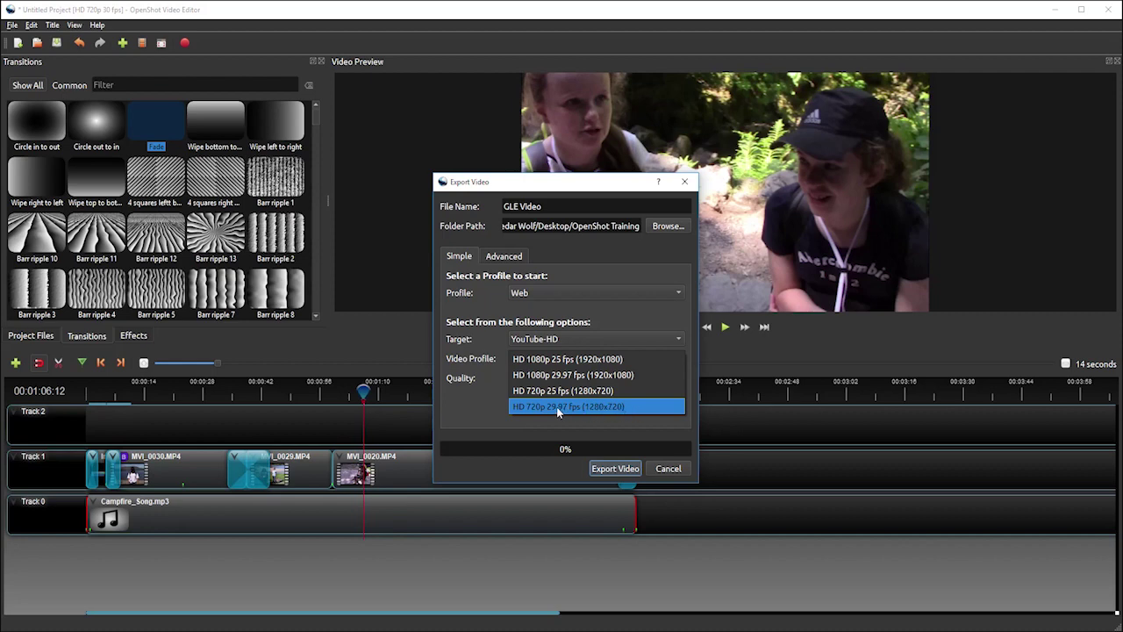
click(640, 406)
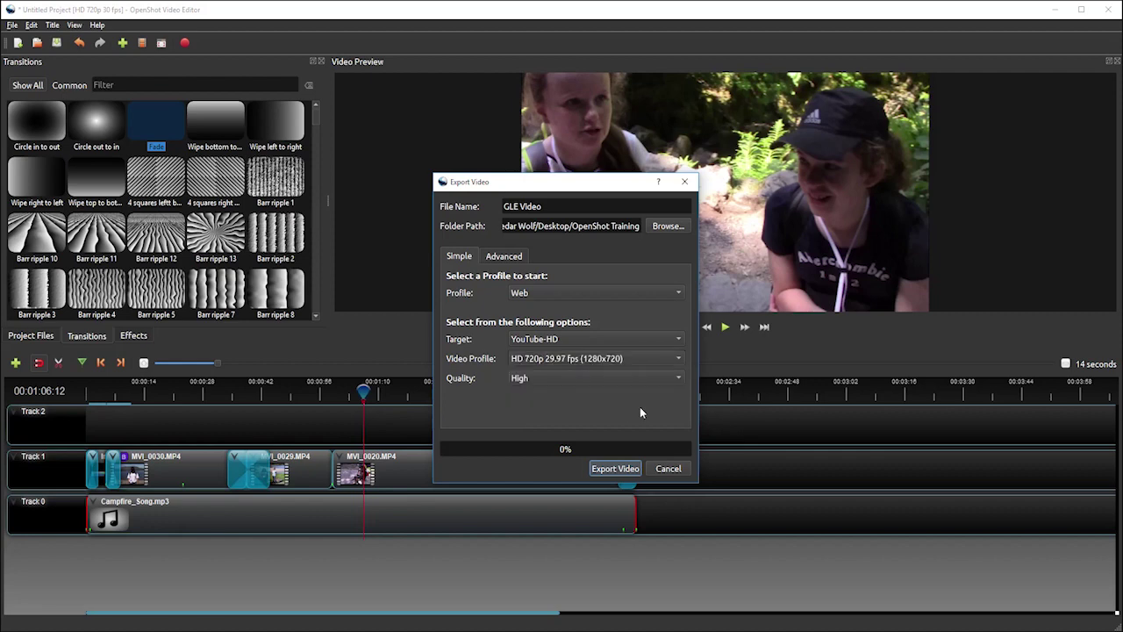
click(520, 379)
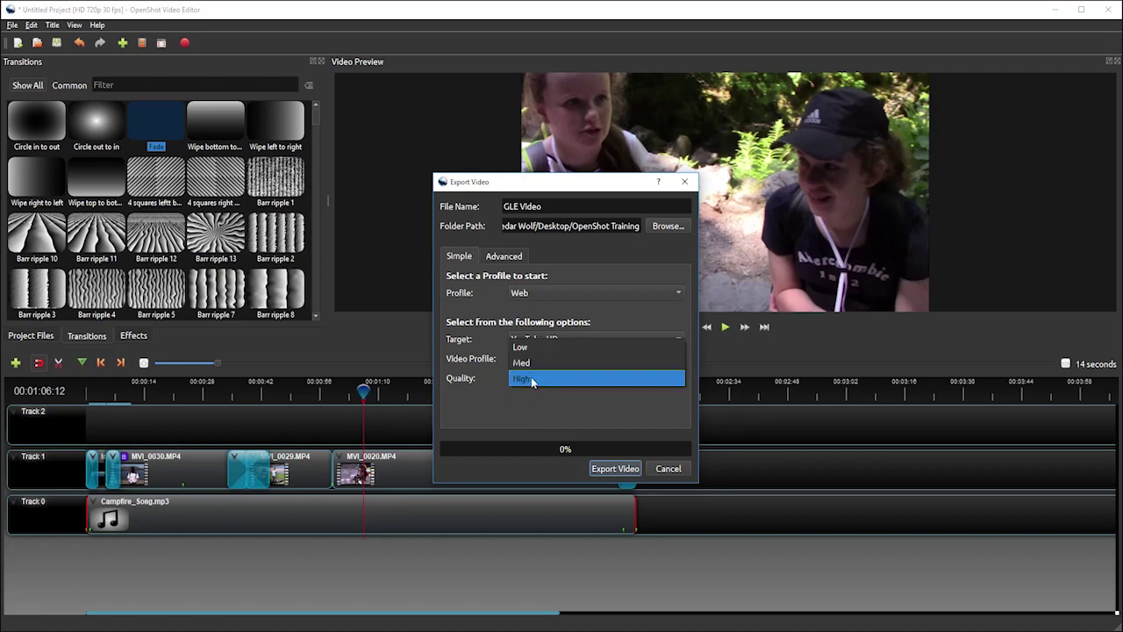
click(544, 378)
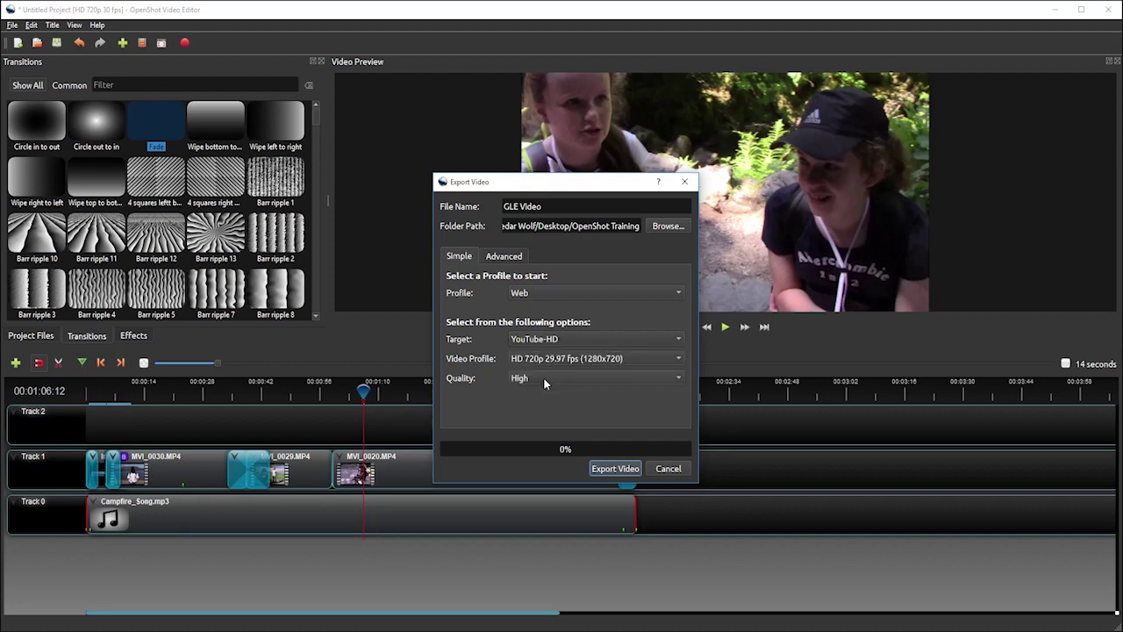
click(610, 470)
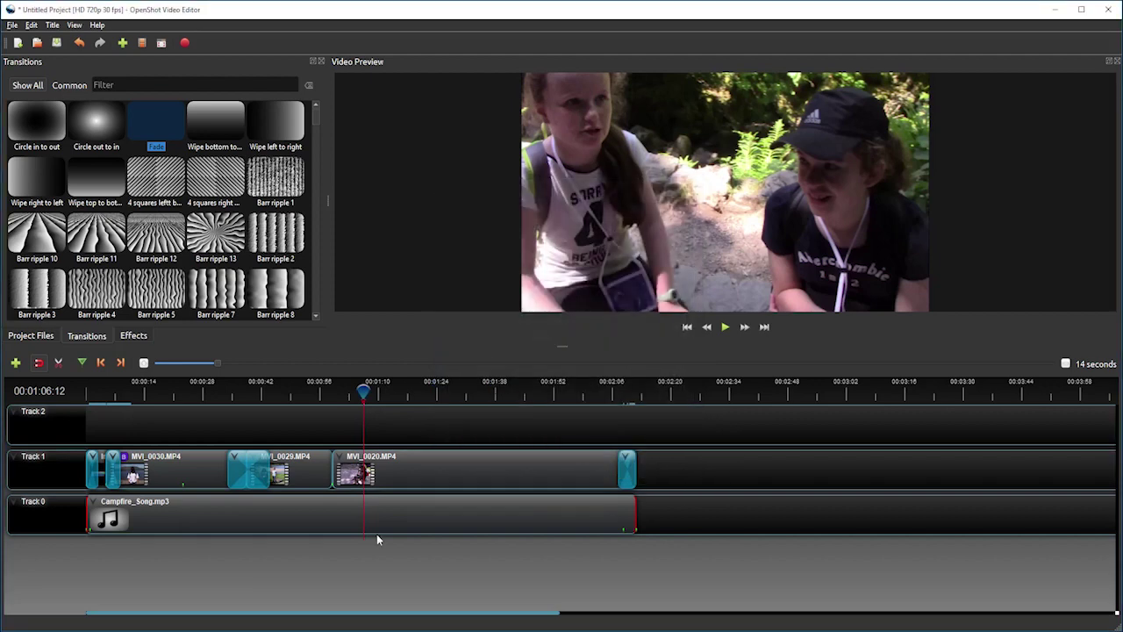
- Switch to File Explorer, play the exported GLE Video from the OpenShot Training folder and skip to near its end
click(281, 629)
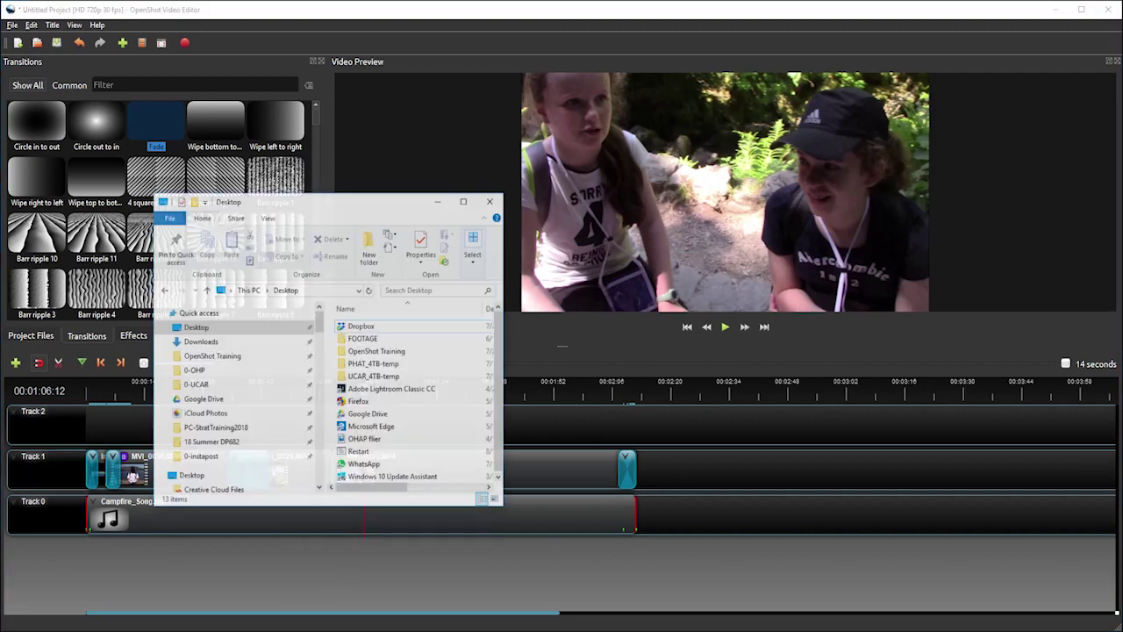
click(209, 343)
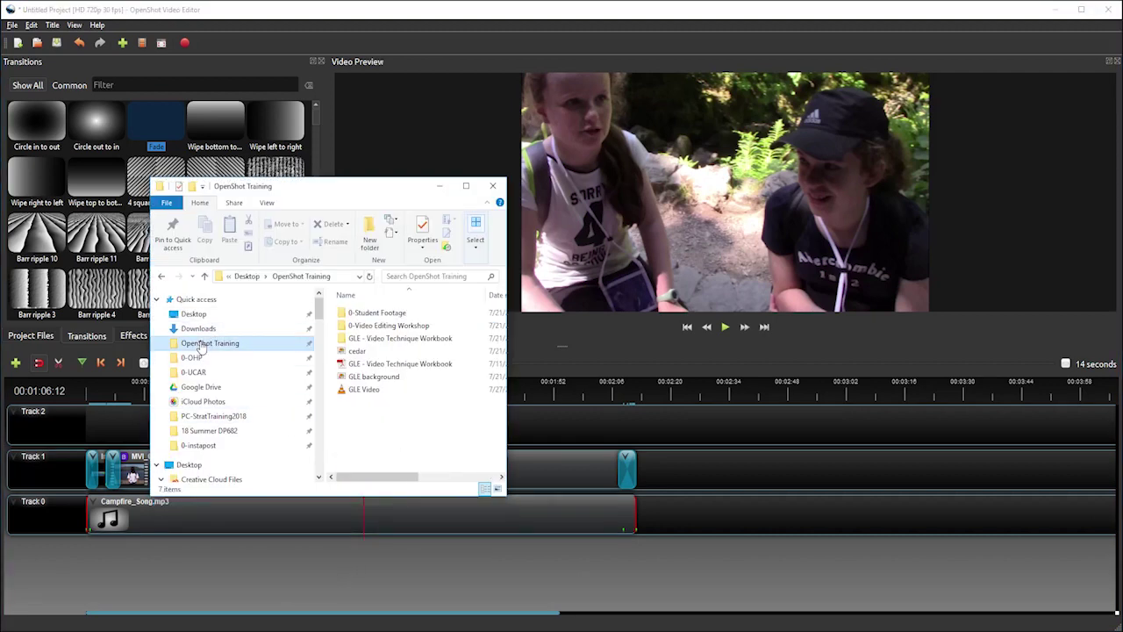
click(361, 393)
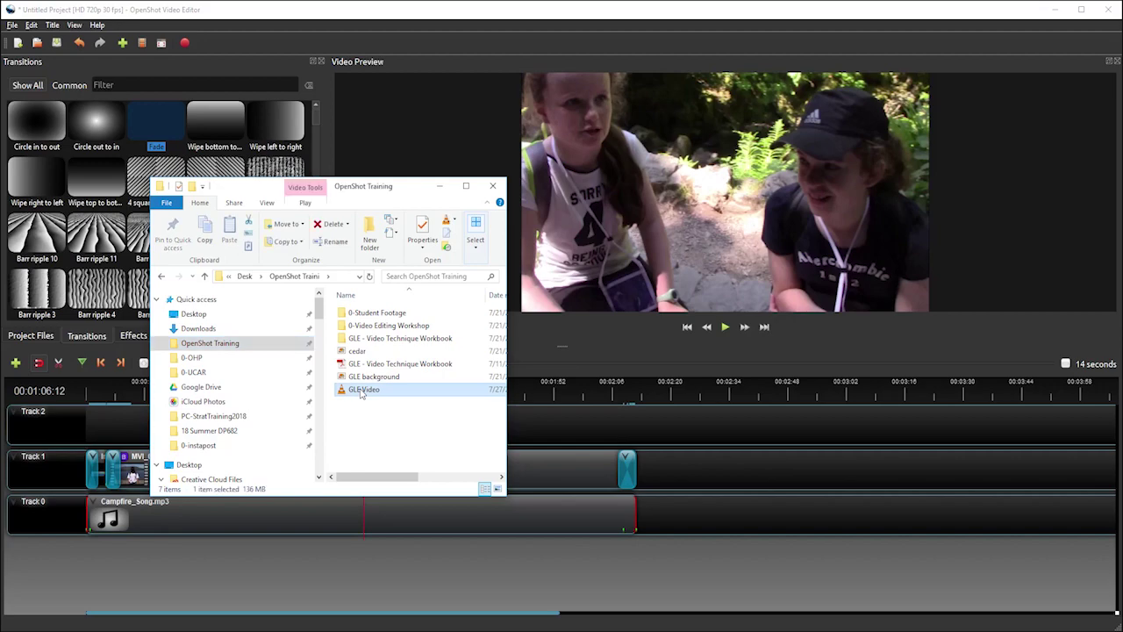
double_click(371, 392)
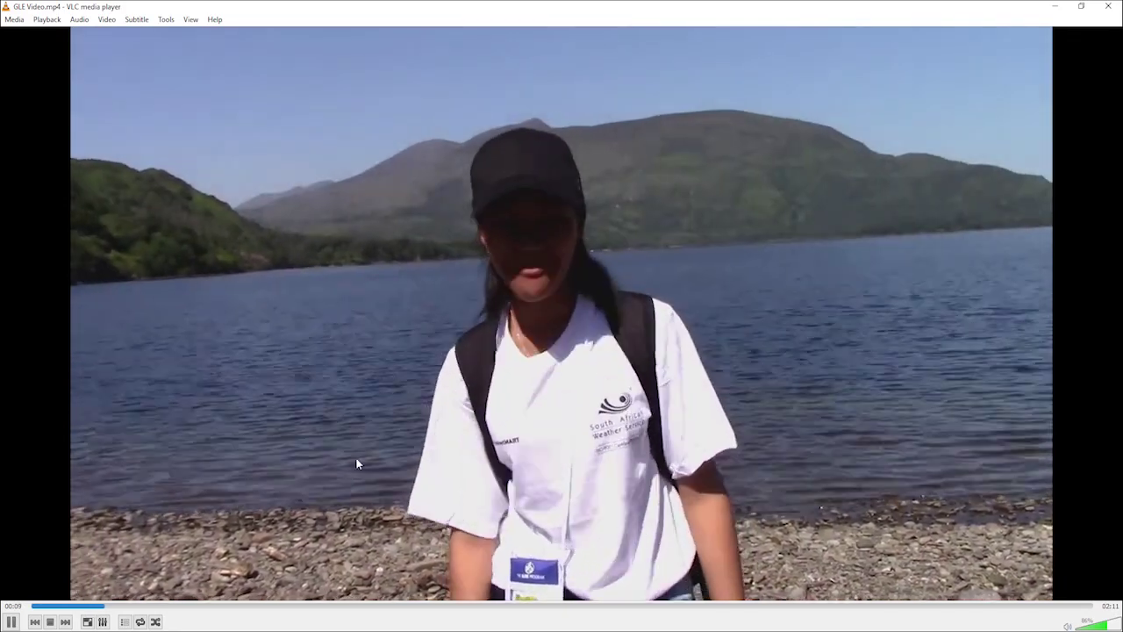
click(1047, 607)
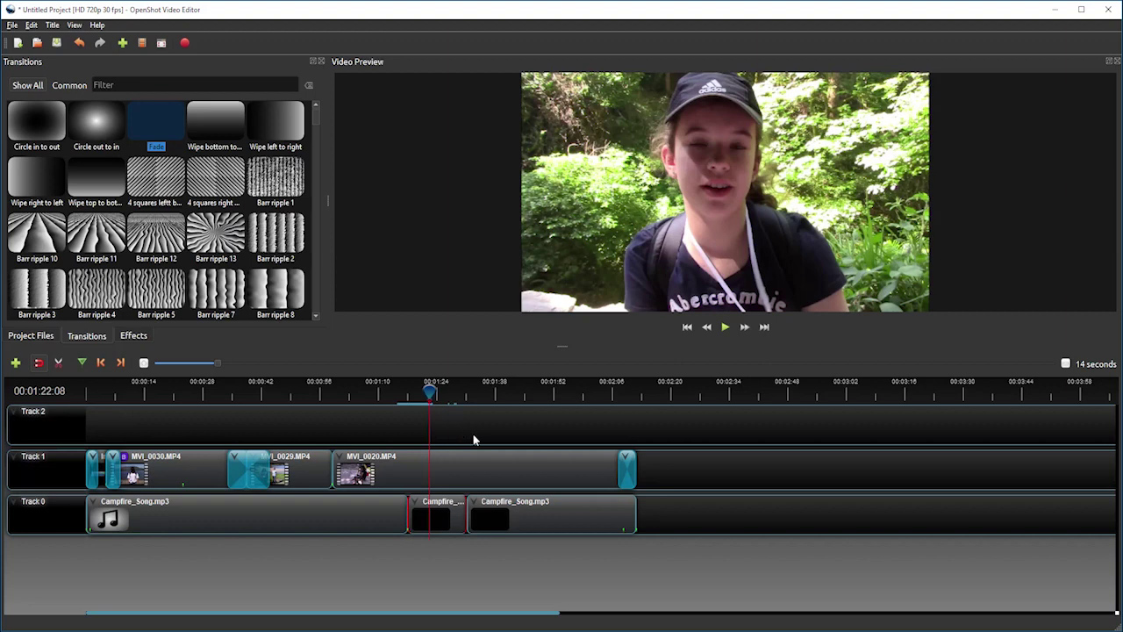
- Switch to the web browser and search for "youtube upload"
mouse_move(614, 630)
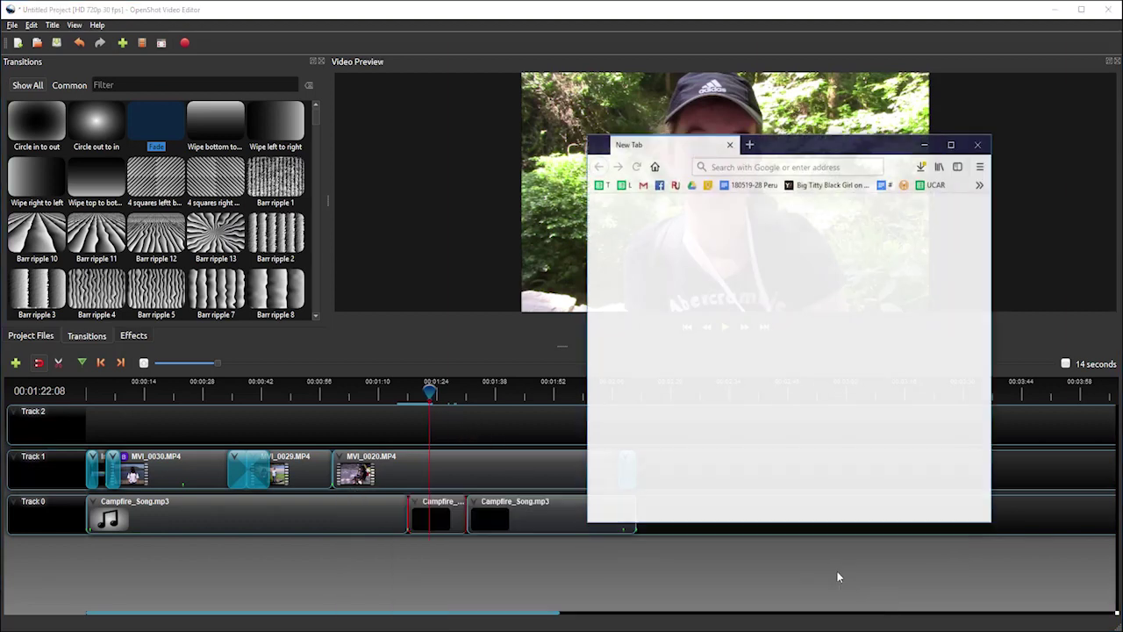
click(841, 572)
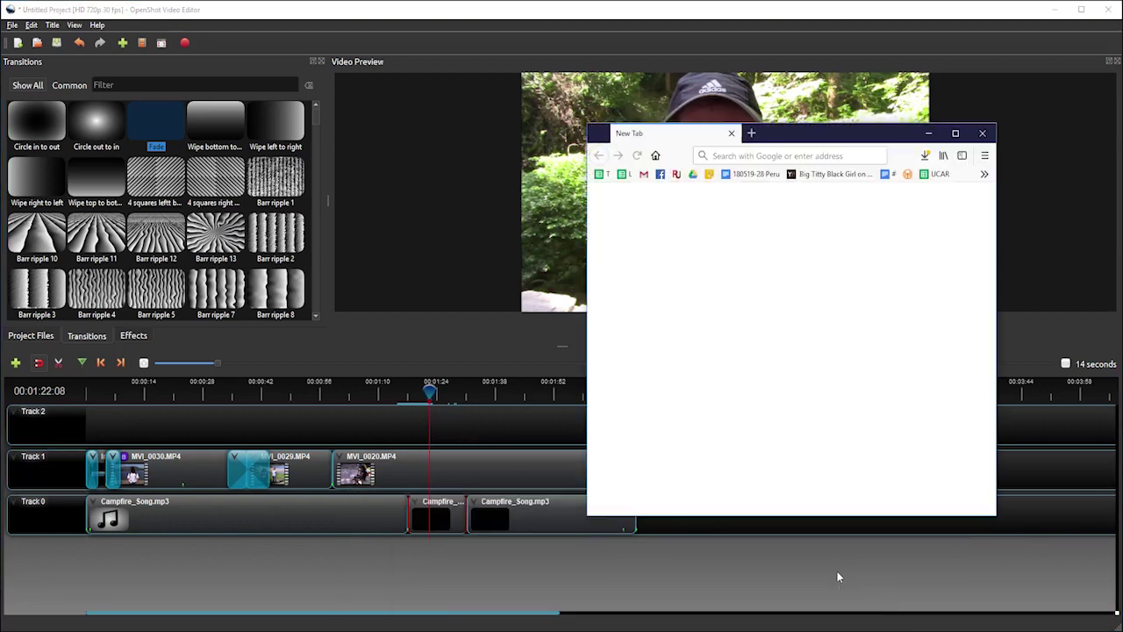
click(746, 155)
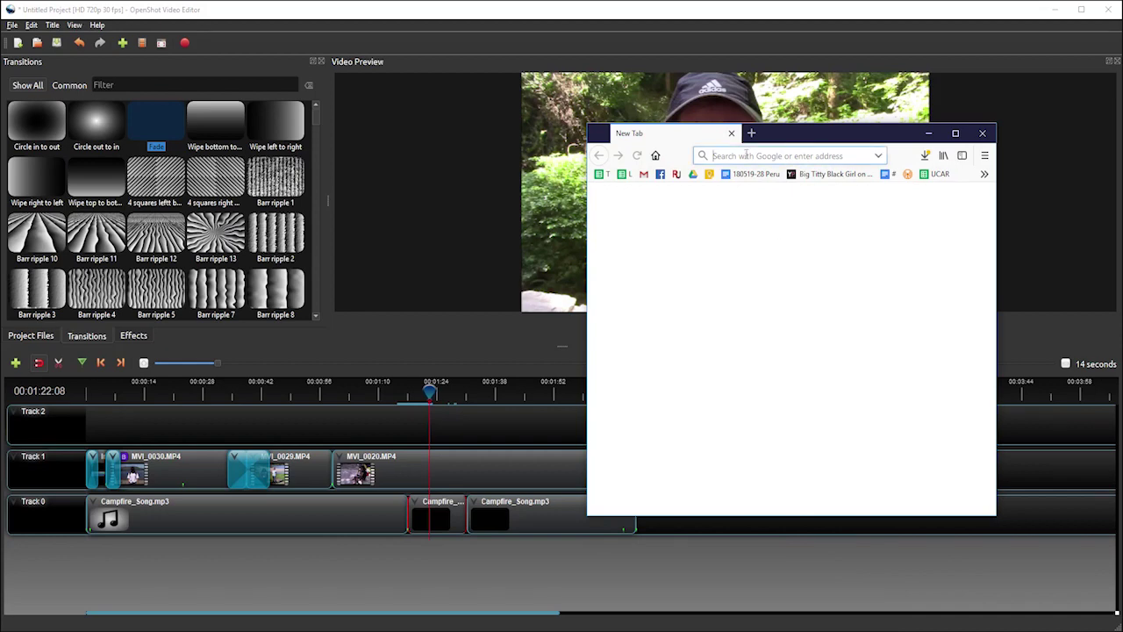
text(youtu)
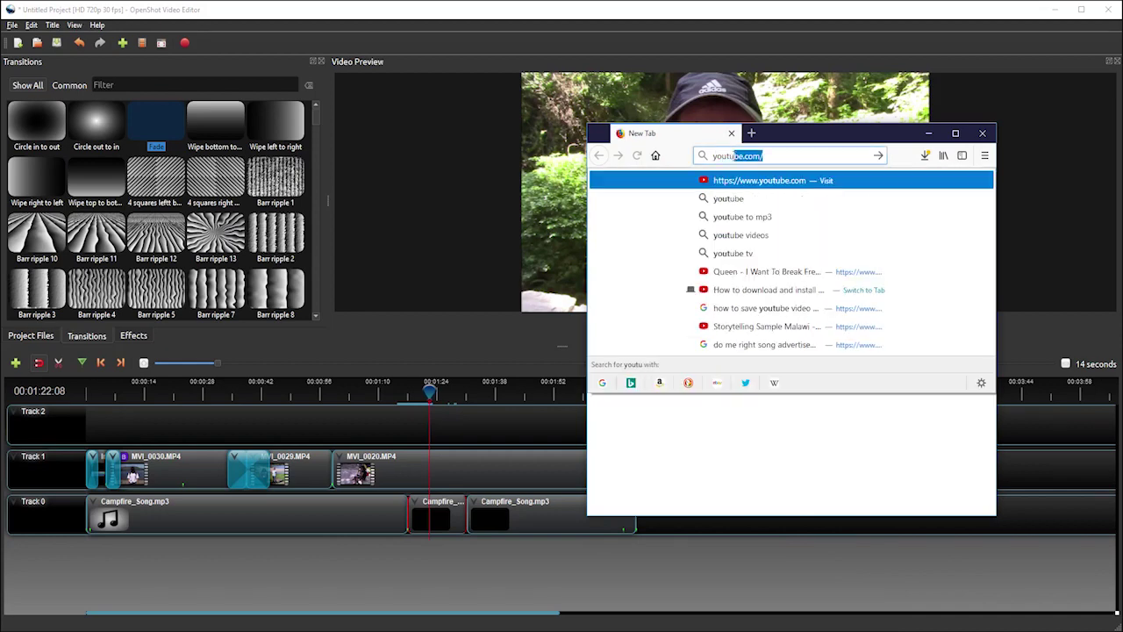
text(be upload)
key(Return)
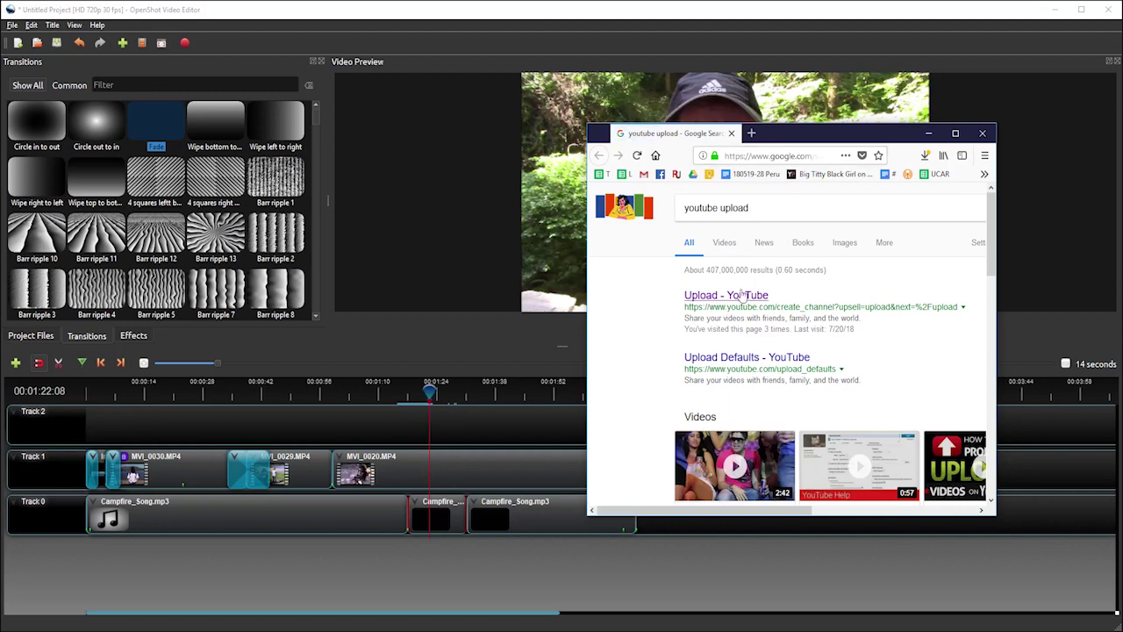
- Open the YouTube upload page from the results and upload the GLE Video file from the OpenShot Training folder
click(729, 298)
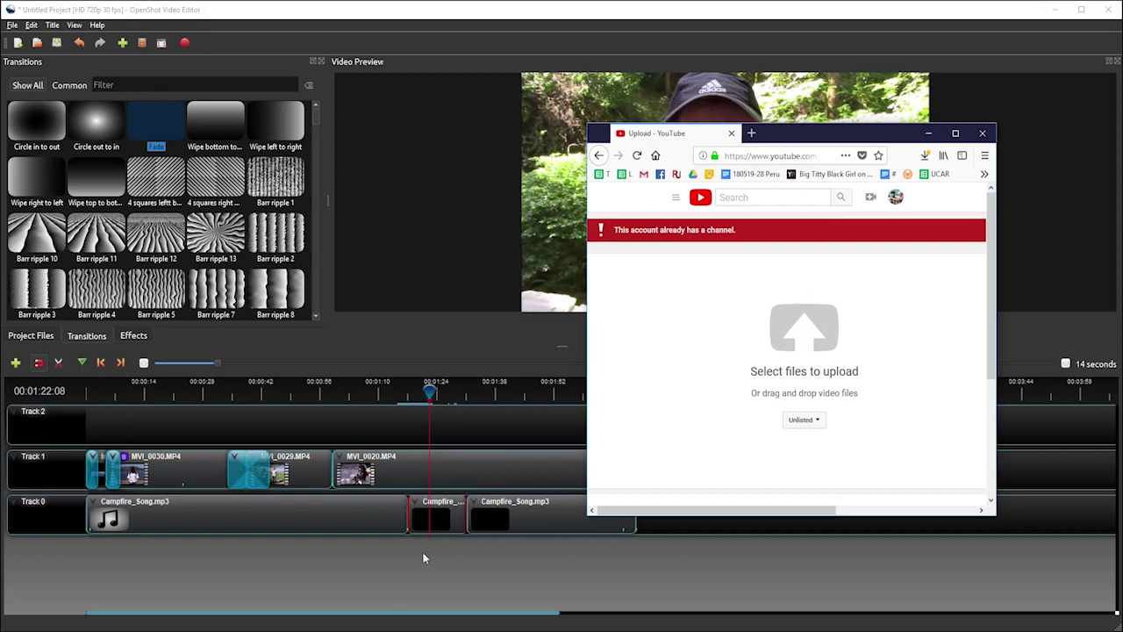
click(332, 627)
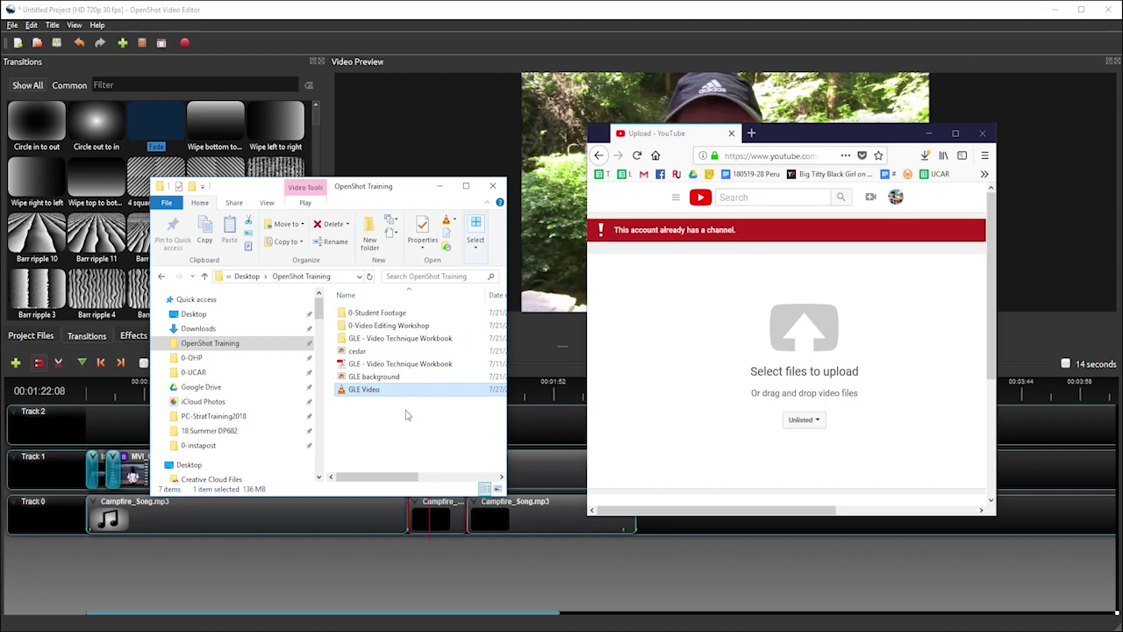
drag(406, 392, 796, 352)
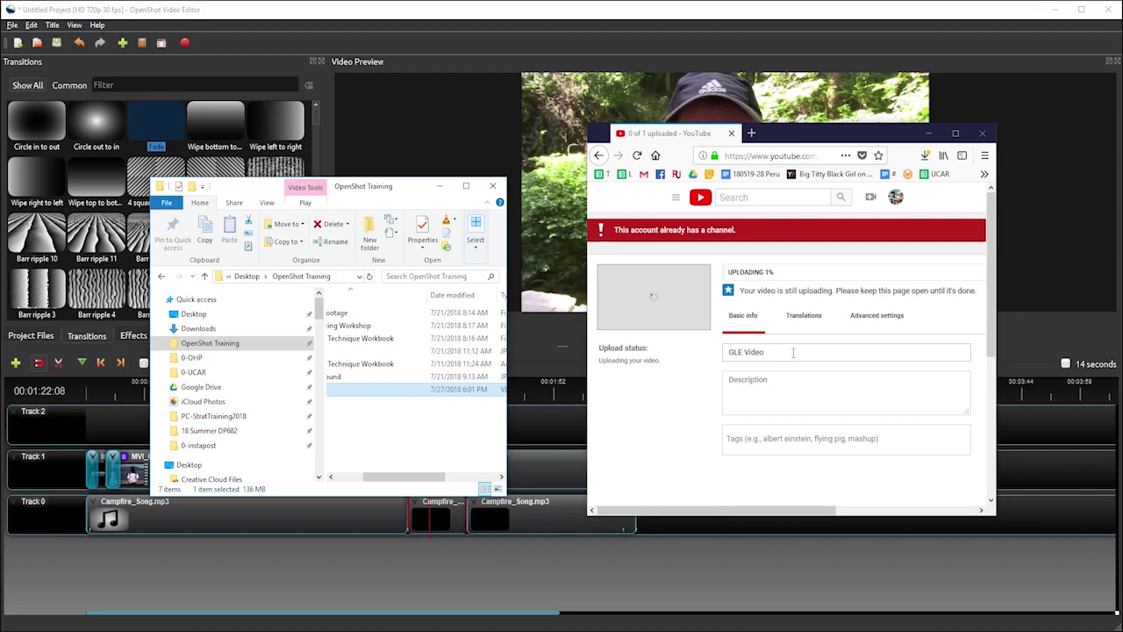
- Title the upload "GLE Video - Ireland" and enter the description "Globe Learning Expedition in Ireland"
click(782, 352)
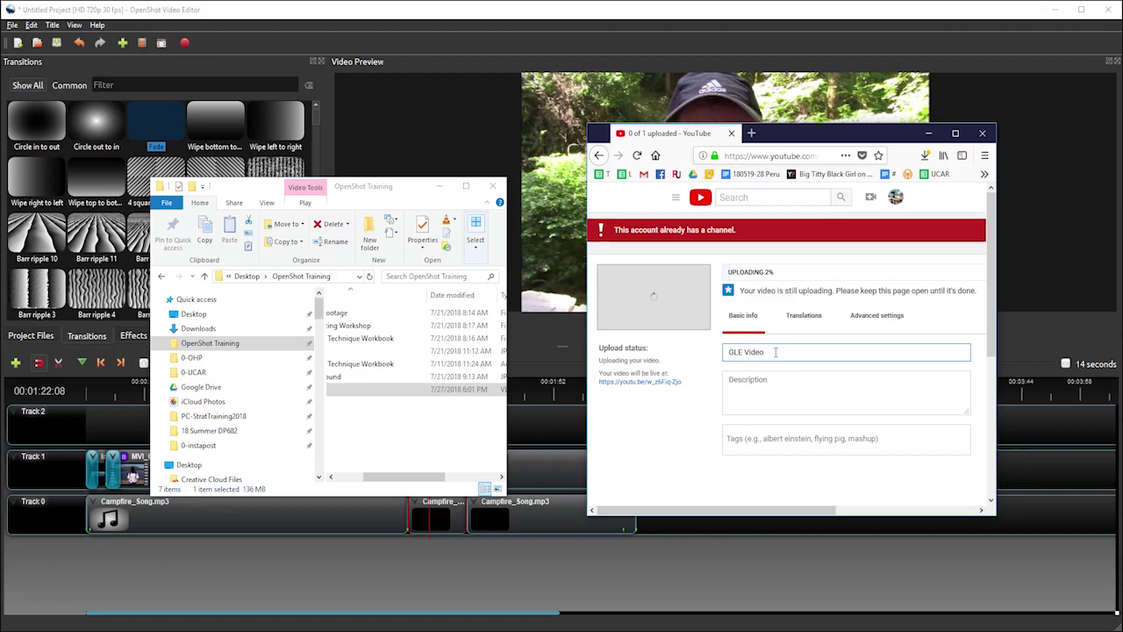
text(- Ireland)
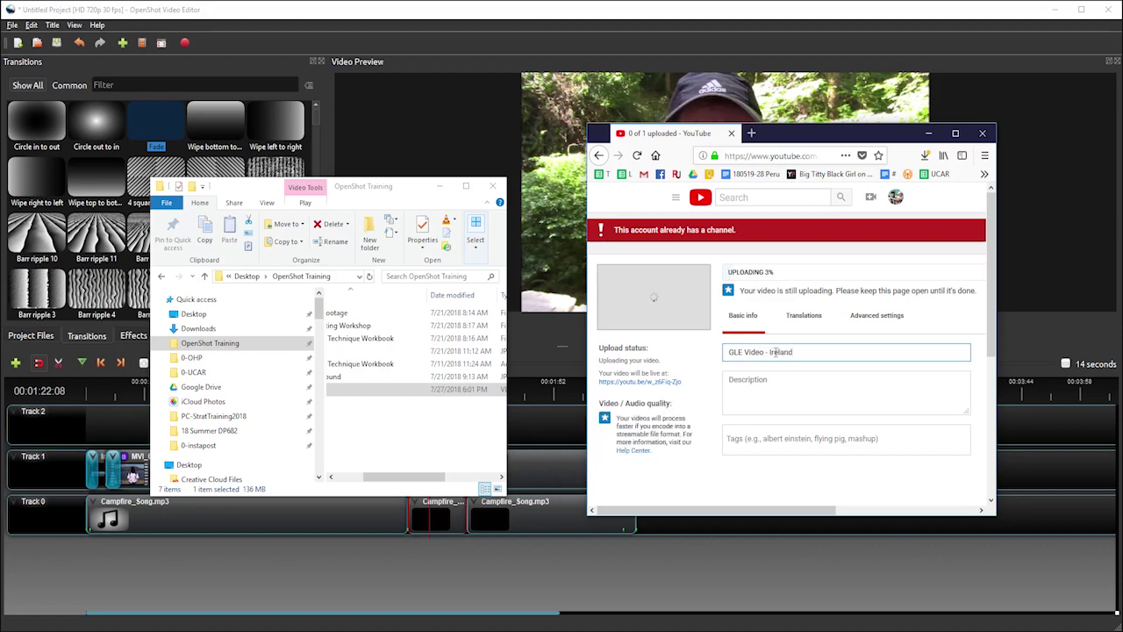
click(781, 407)
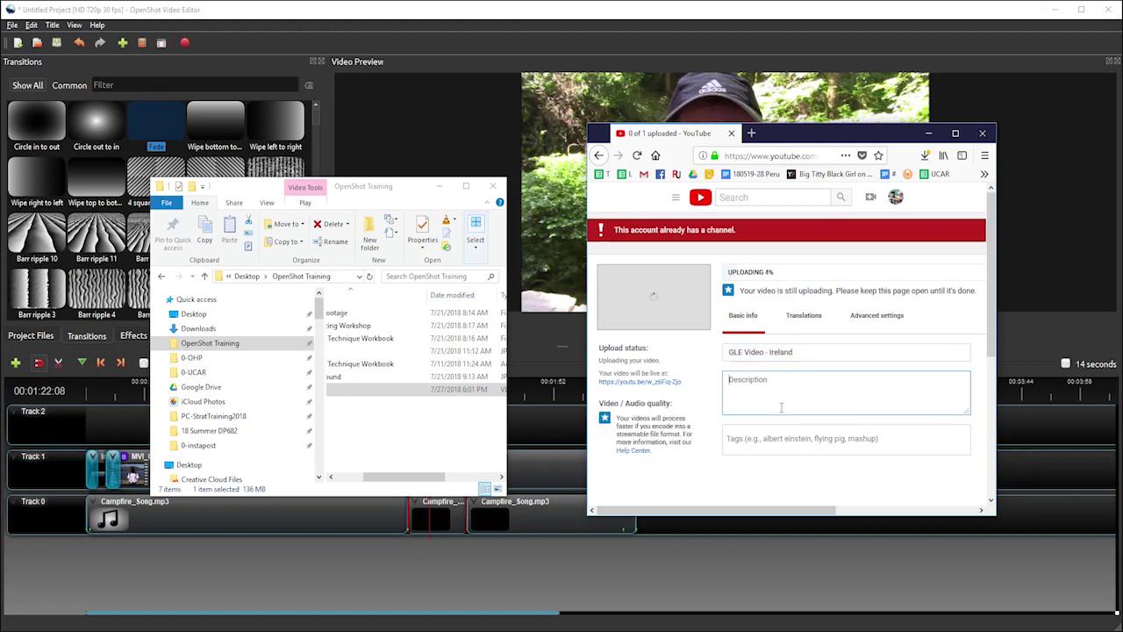
text(Globe Learning Expedition in Ireland)
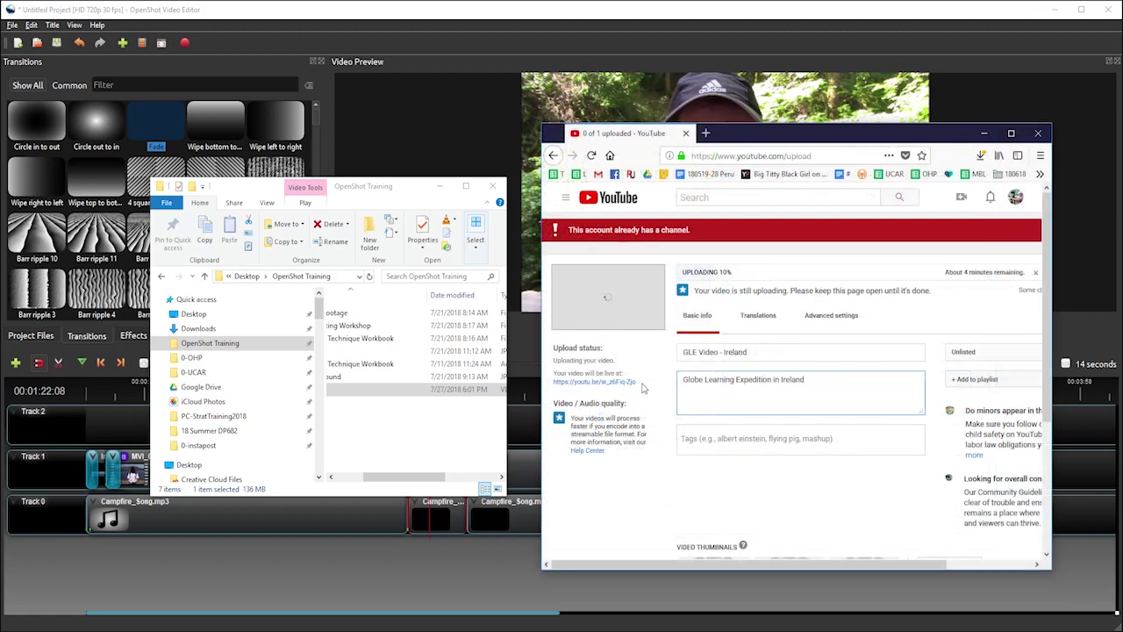
- Select the link address where the uploaded video will be live
click(632, 392)
drag(636, 382, 553, 383)
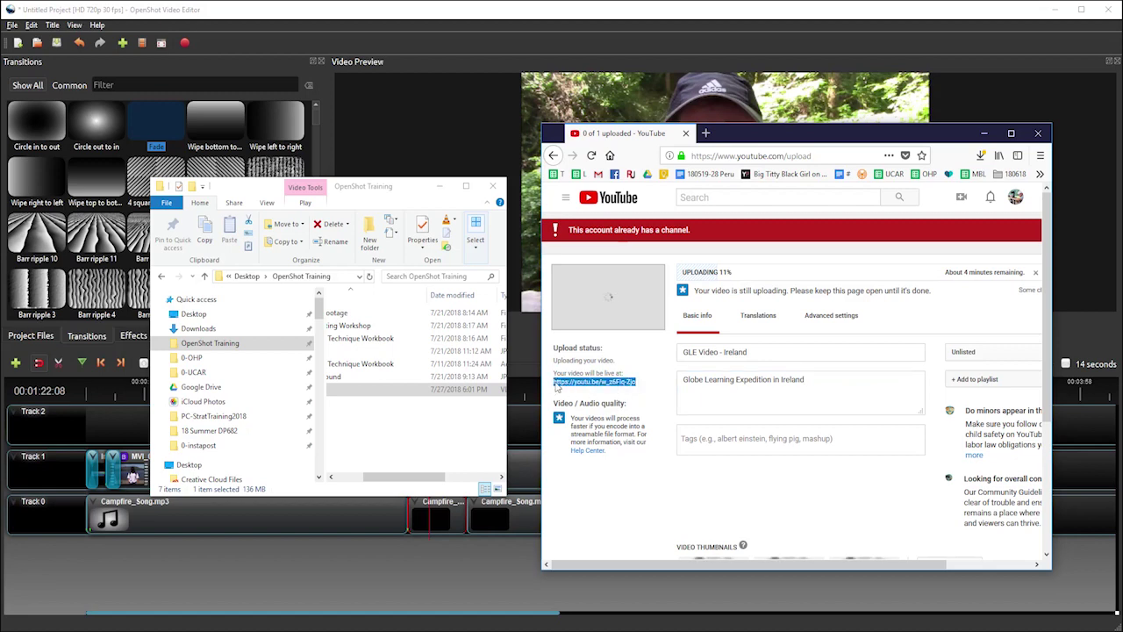